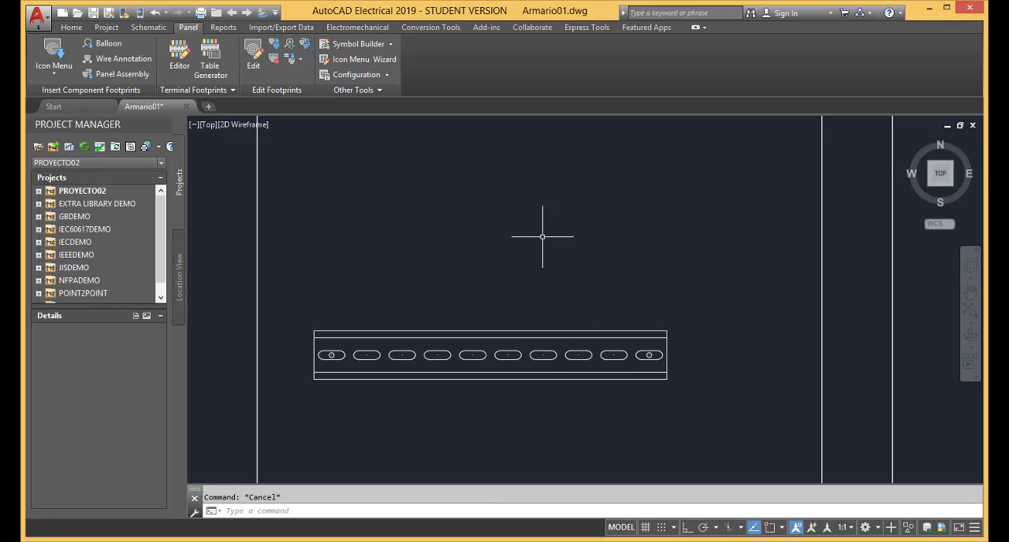
Move the slotted DIN rail up and to the right inside the cabinet with Move Component, about 2.03 units at 38°
scroll(544, 238, "up", 2)
scroll(541, 236, "down", 4)
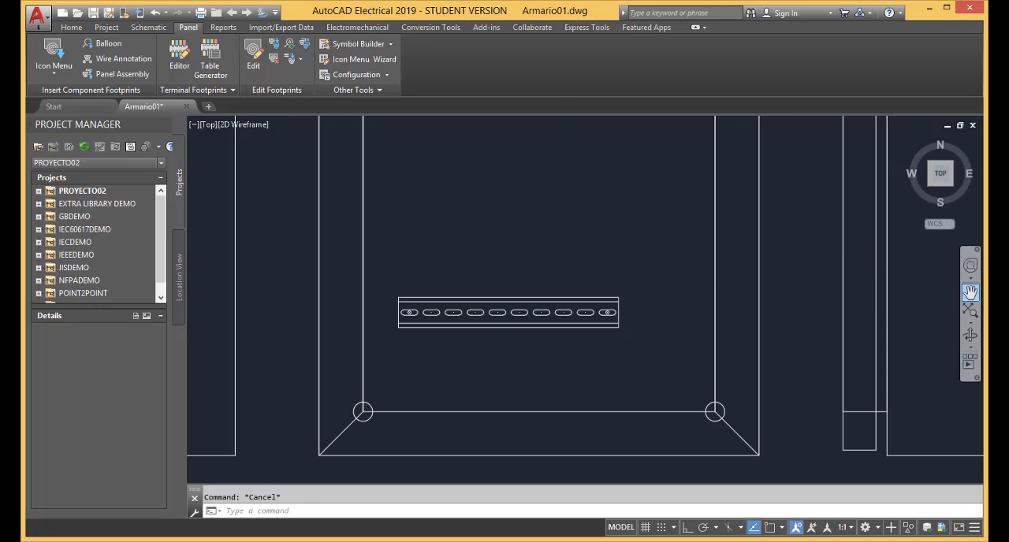
left_click(971, 292)
mouse_move(581, 242)
left_mouse_down()
mouse_move(576, 290)
mouse_move(577, 281)
left_mouse_up()
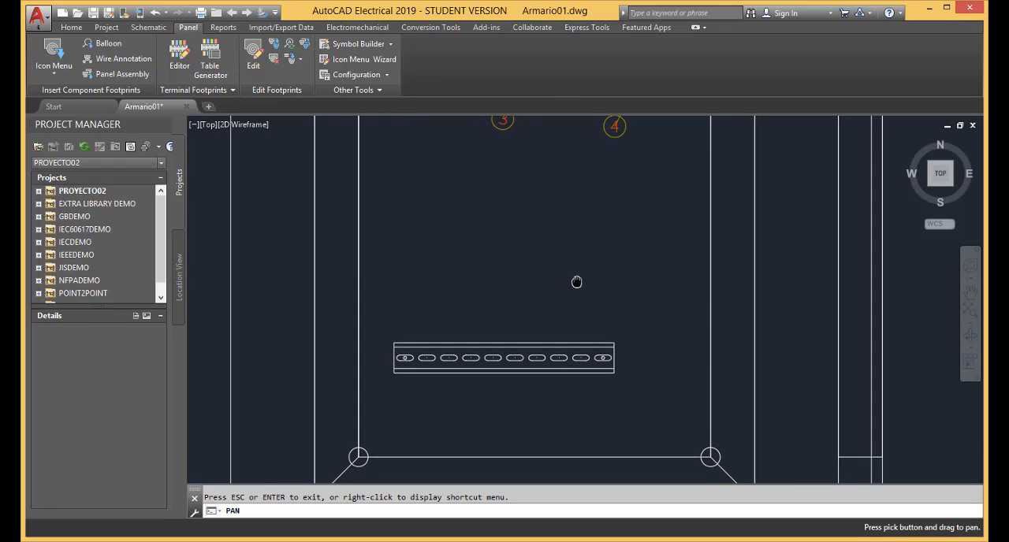
key("Escape")
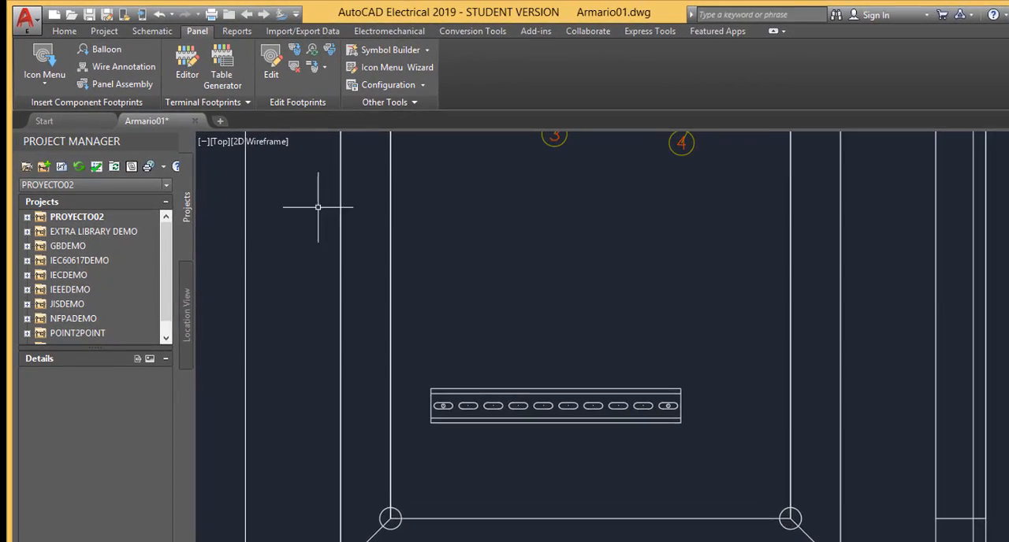
left_click(155, 33)
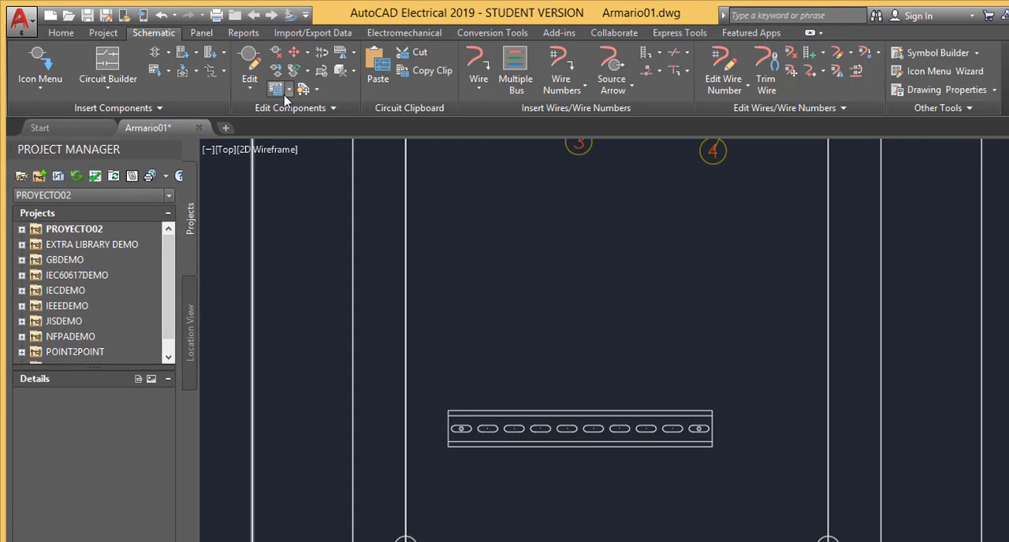
left_click(308, 52)
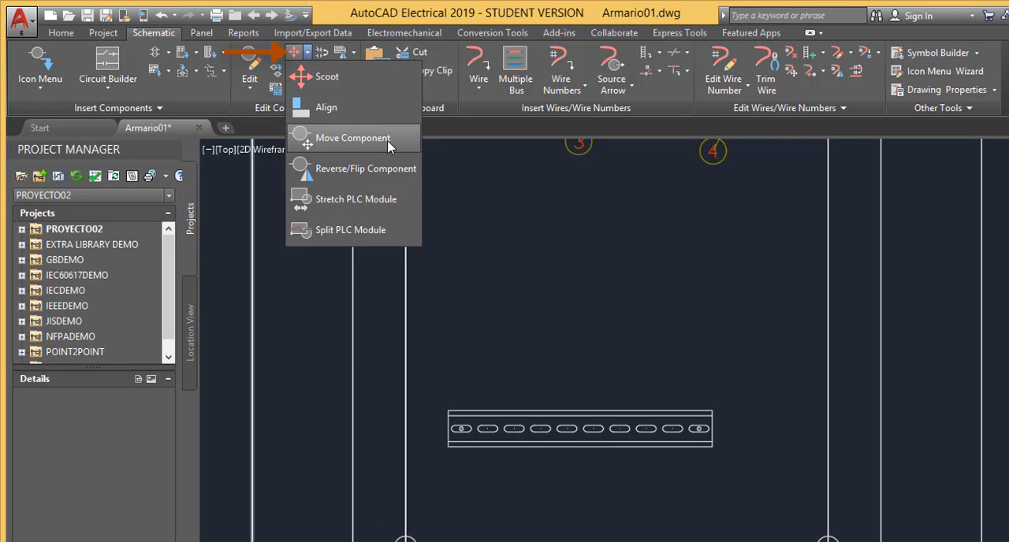
left_click(307, 55)
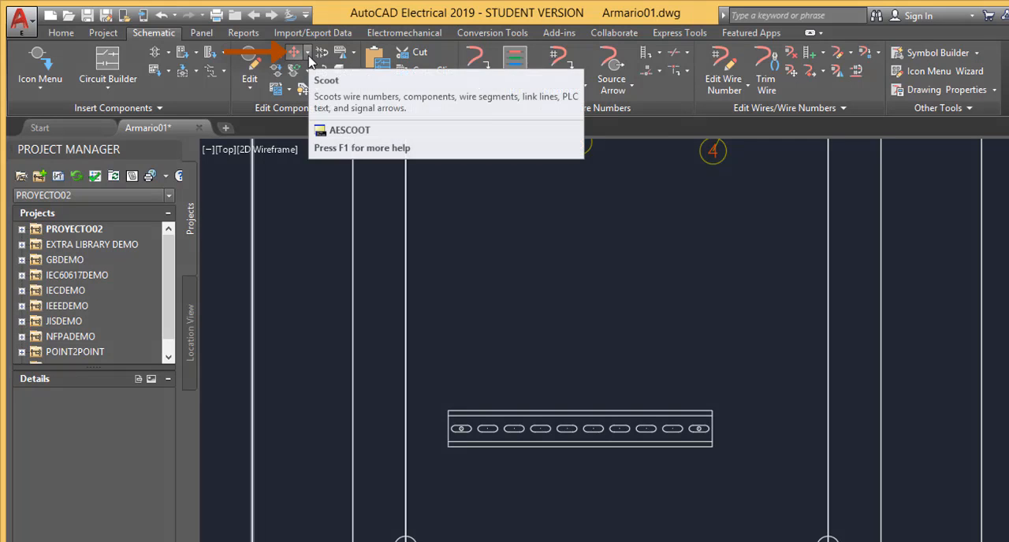
left_click(308, 55)
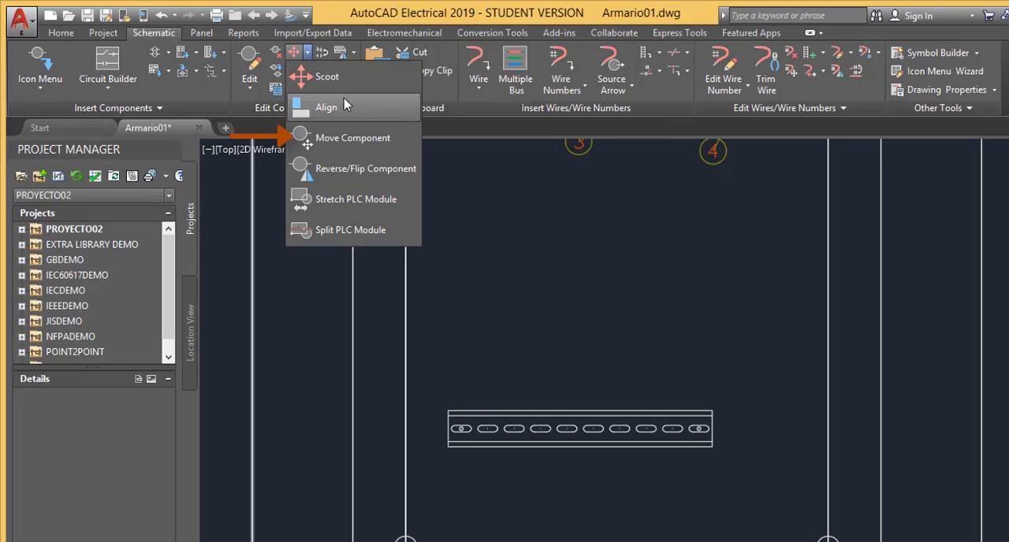
left_click(404, 143)
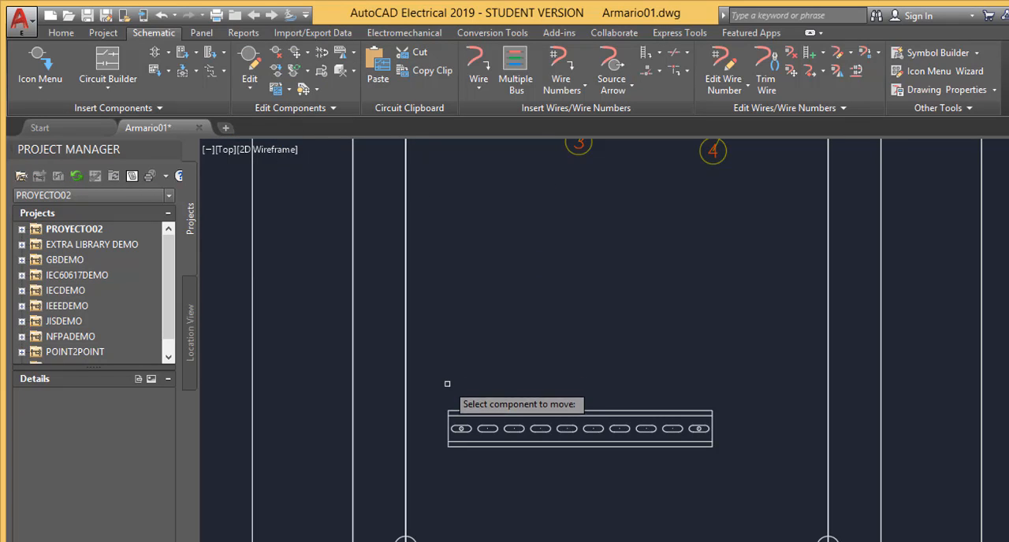
left_click(451, 442)
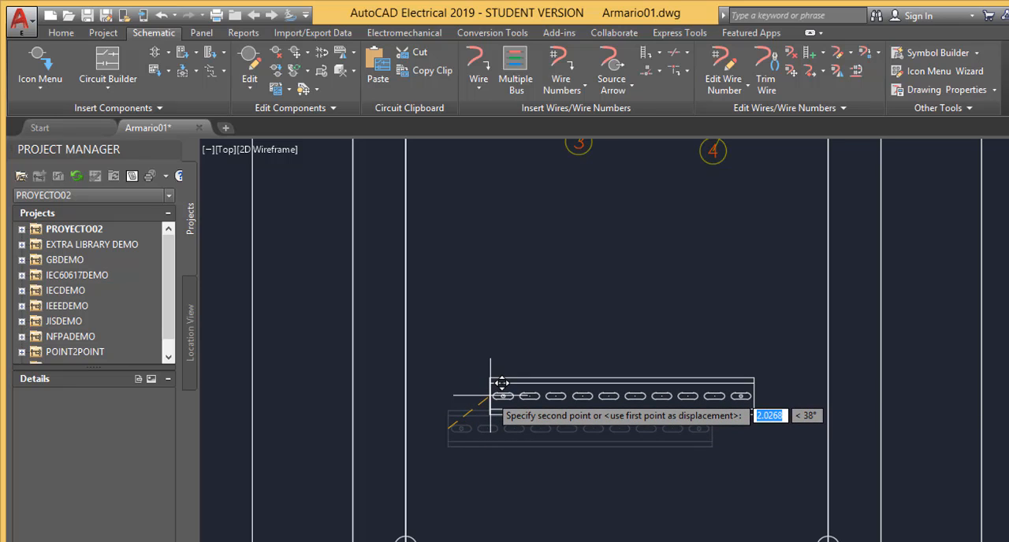
left_click(491, 396)
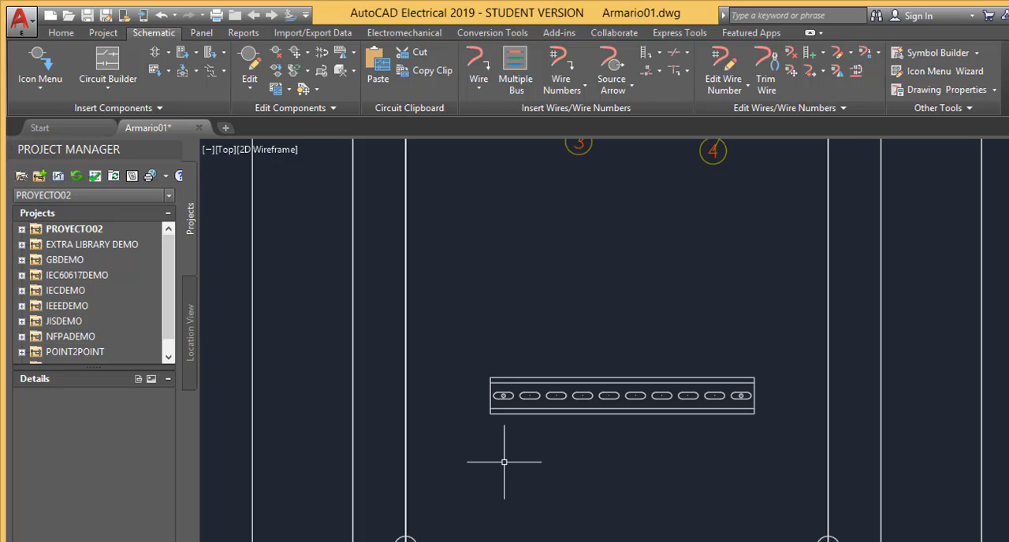
Start Insert Terminal (Schematic List) for the panel and extract the terminal list for the project
left_click(199, 34)
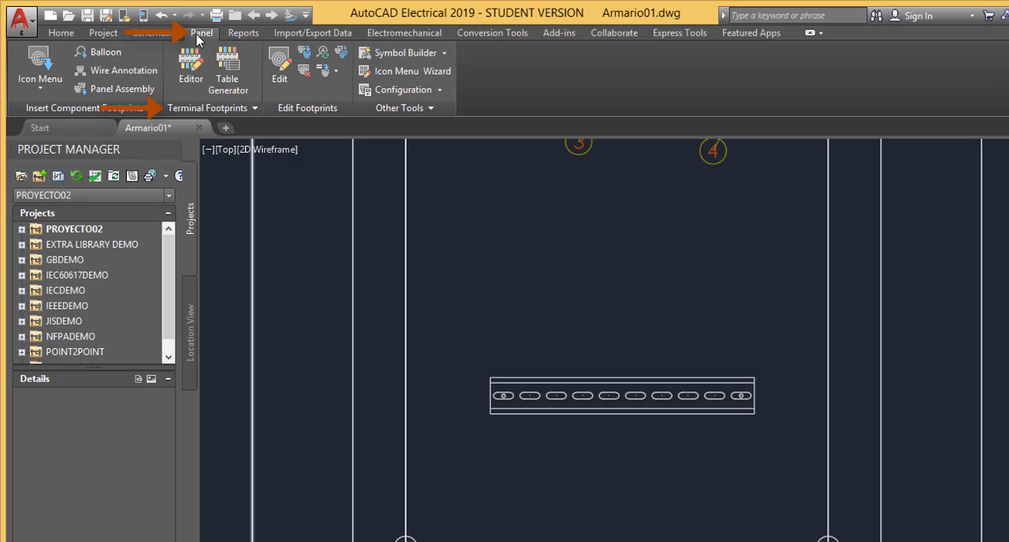
left_click(255, 109)
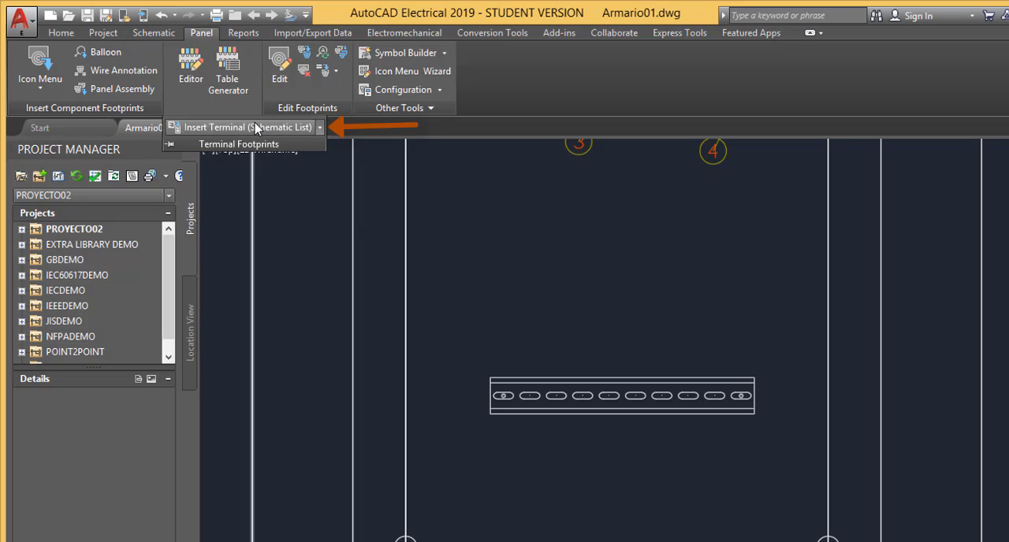
left_click(320, 127)
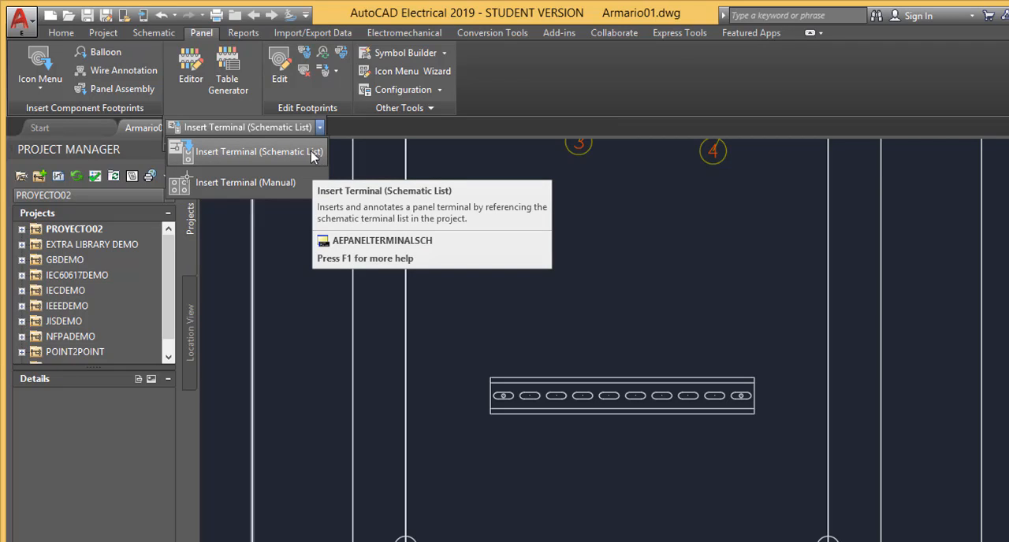
left_click(313, 157)
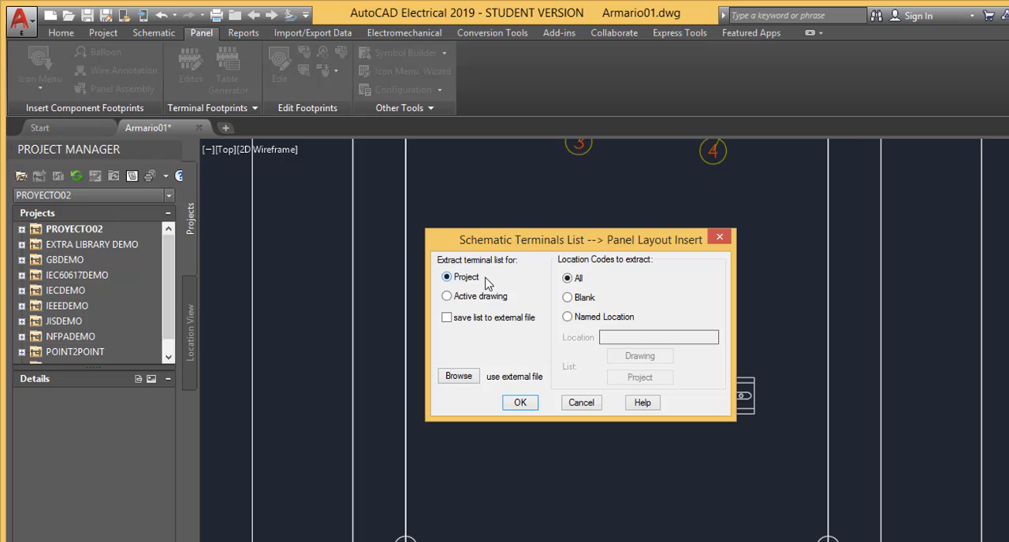
left_click(447, 298)
left_click(470, 282)
left_click(582, 302)
left_click(520, 403)
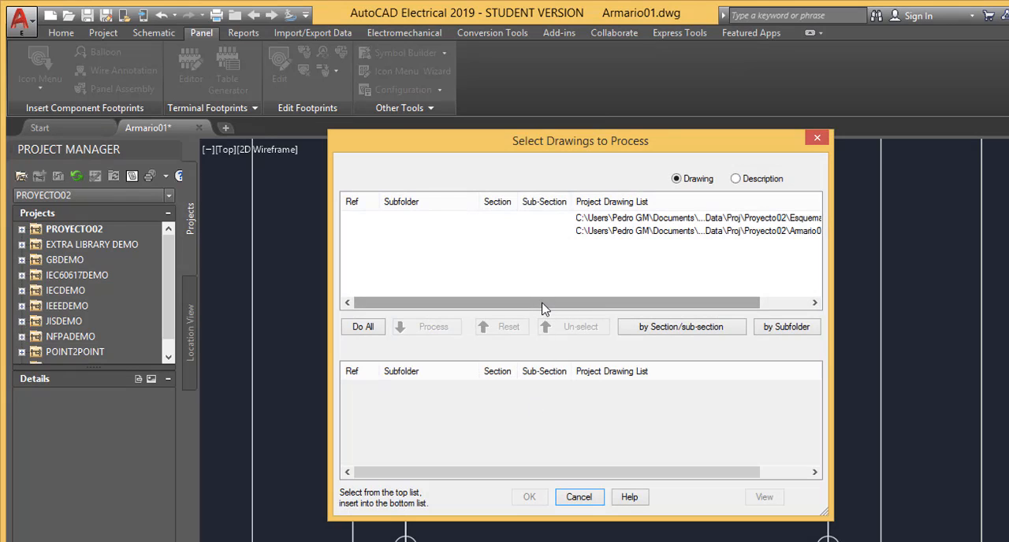
Choose Esquema01.dwg as the only drawing to process for the terminal list
left_click_drag(543, 308, 586, 312)
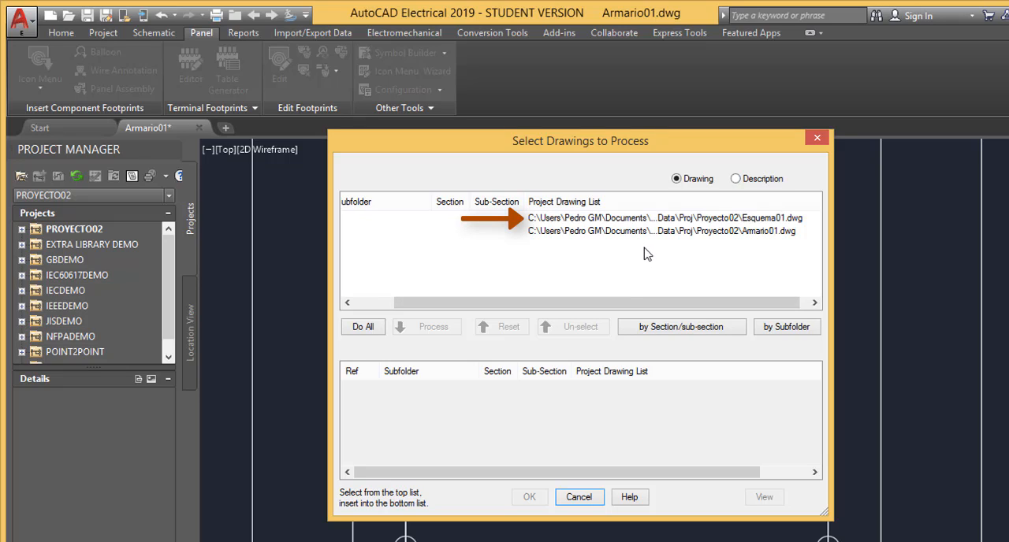
left_click(647, 221)
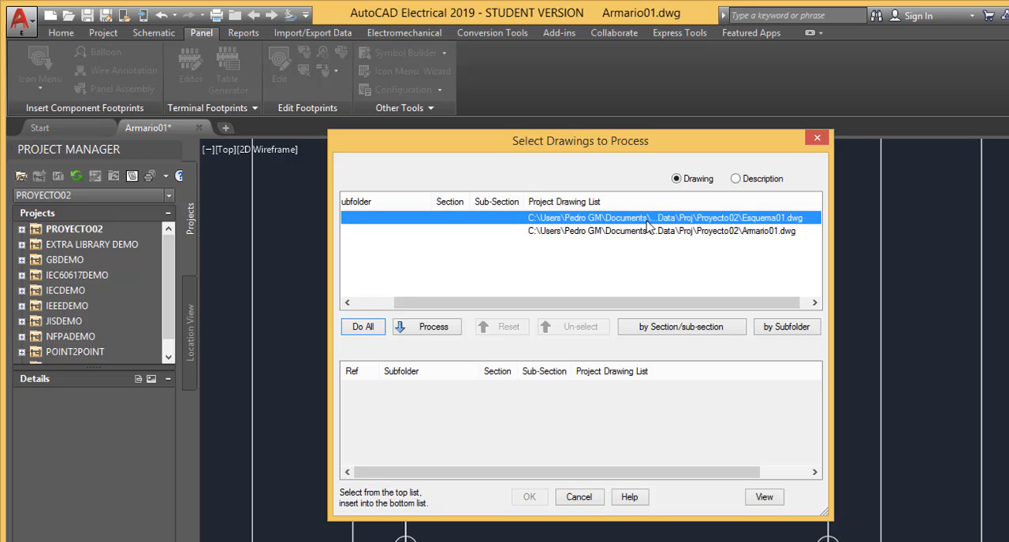
left_click(433, 327)
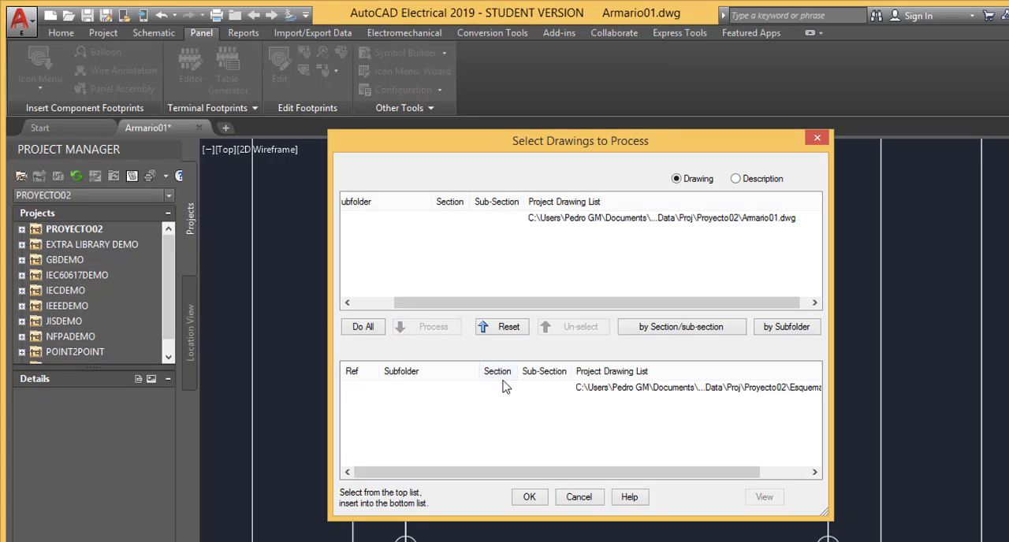
left_click(529, 497)
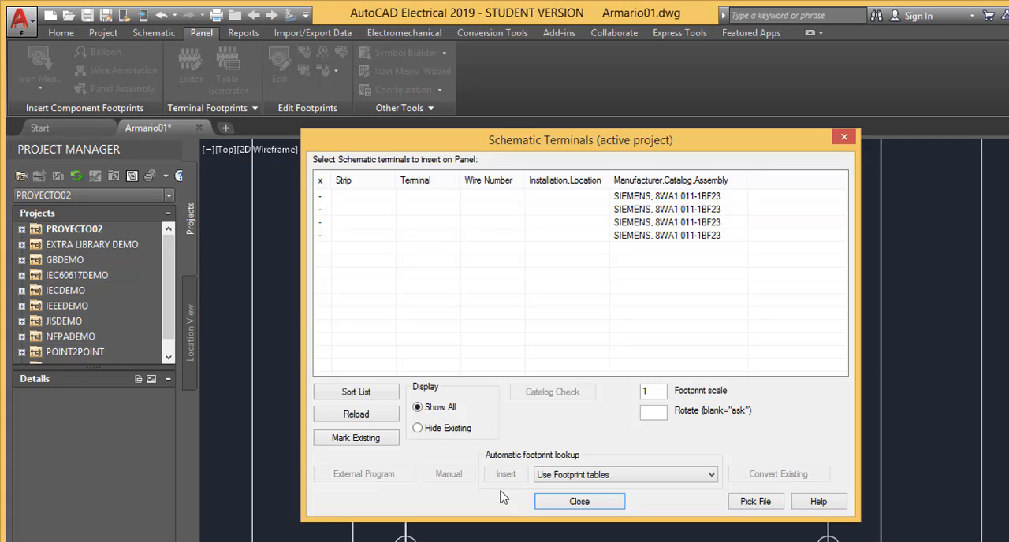
Set the footprint scale for the schematic terminals to 1.5
double_click(648, 392)
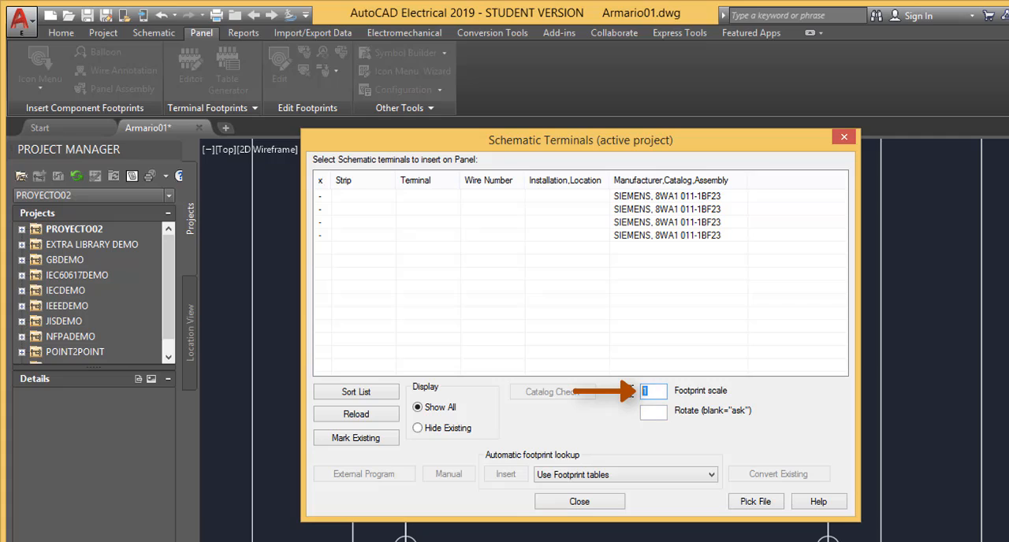
left_click(663, 393)
type(".5")
Insert the first SIEMENS 8WA1 011-1BF23 terminal centred on the rail's second slot from the left, rotated 270°, and accept its data unchanged
left_click(654, 199)
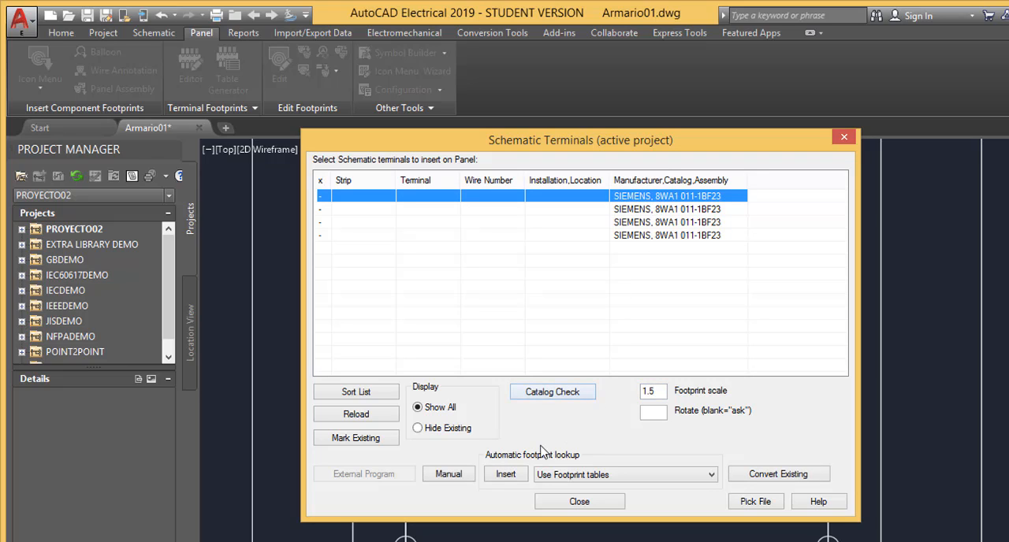
left_click(506, 474)
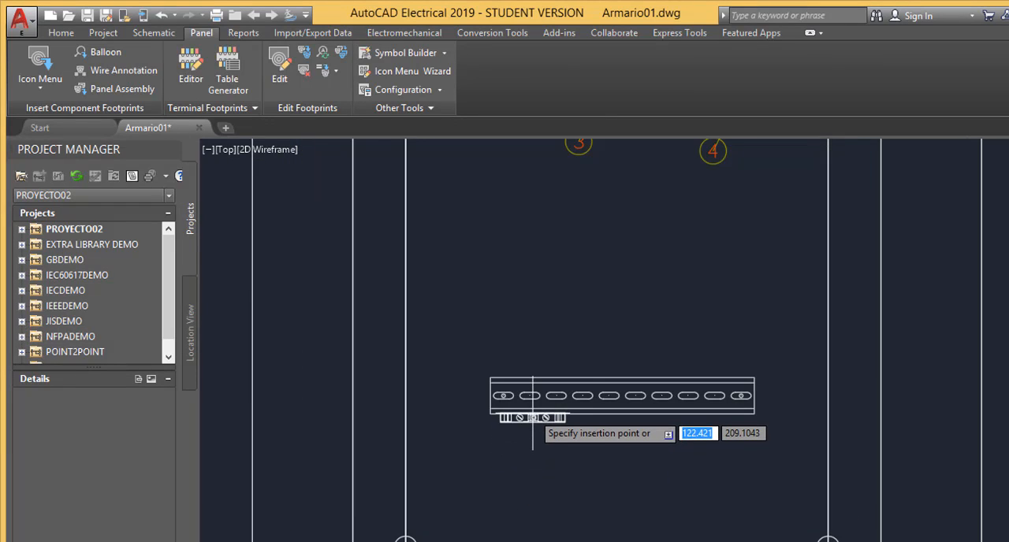
scroll(532, 420, "up", 3)
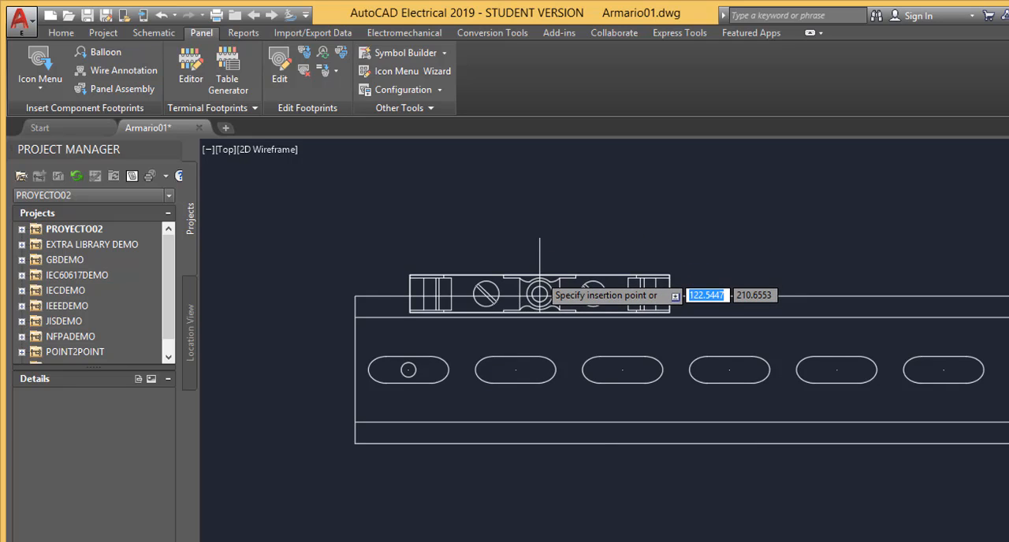
scroll(534, 398, "up", 2)
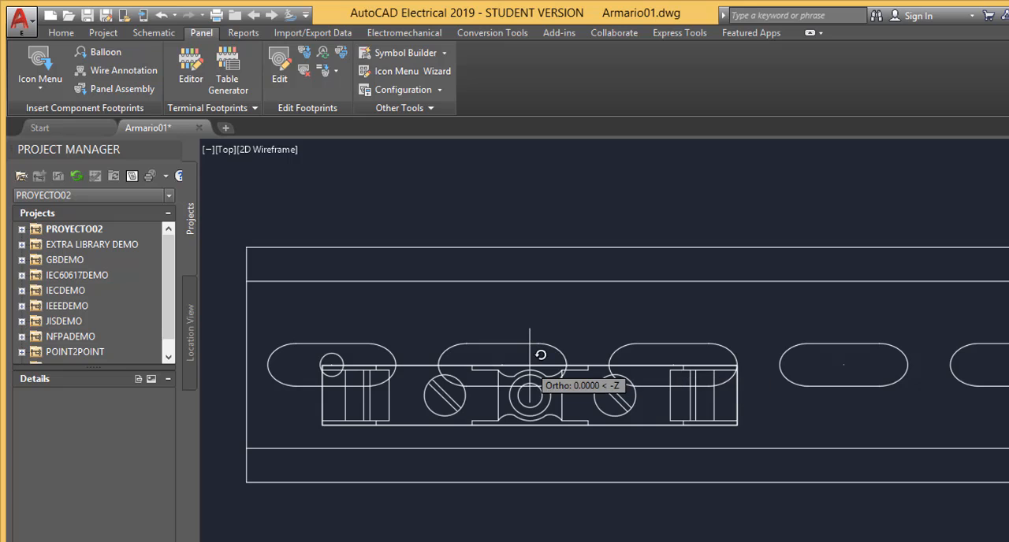
left_click(499, 365)
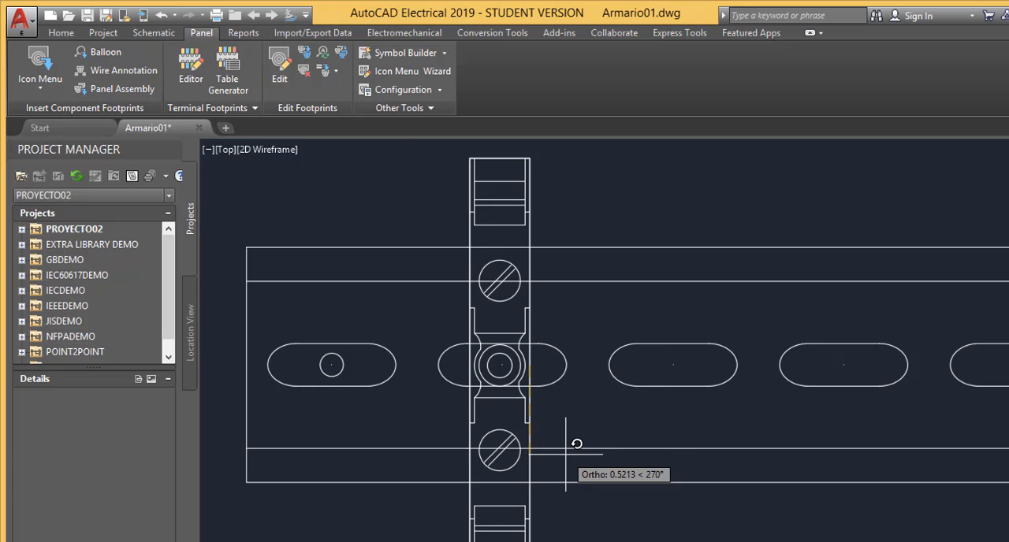
scroll(540, 451, "up", 2)
scroll(559, 442, "down", 3)
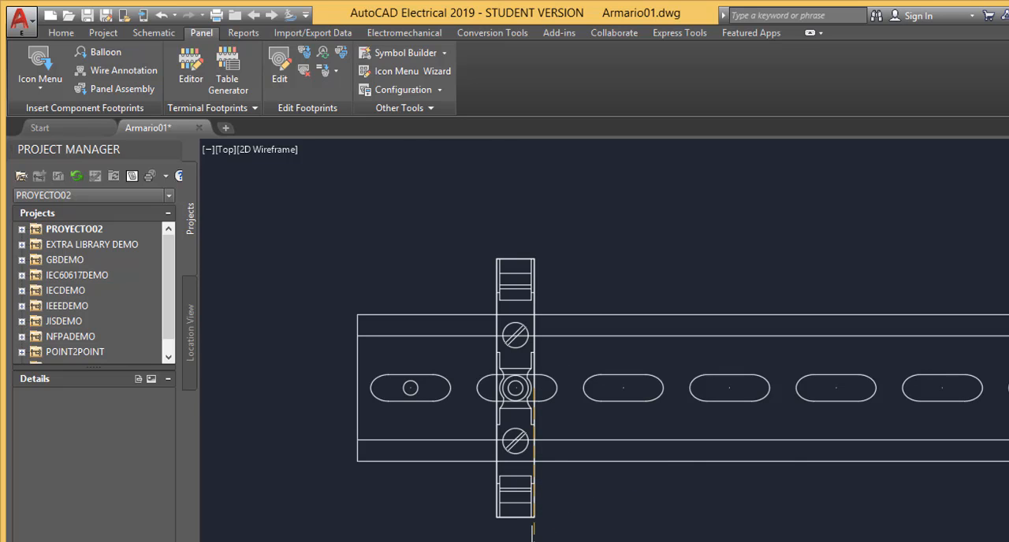
left_click(533, 541)
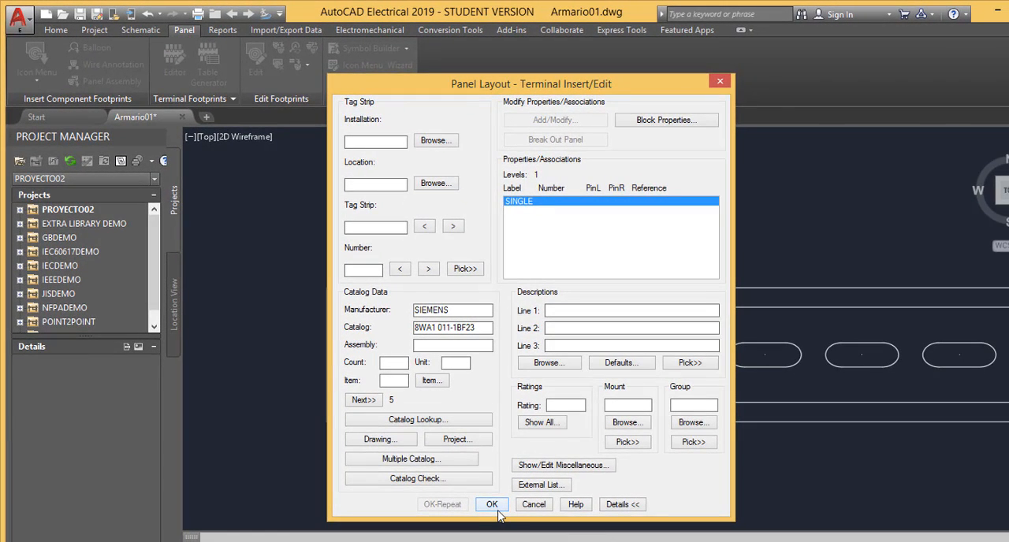
left_click(492, 504)
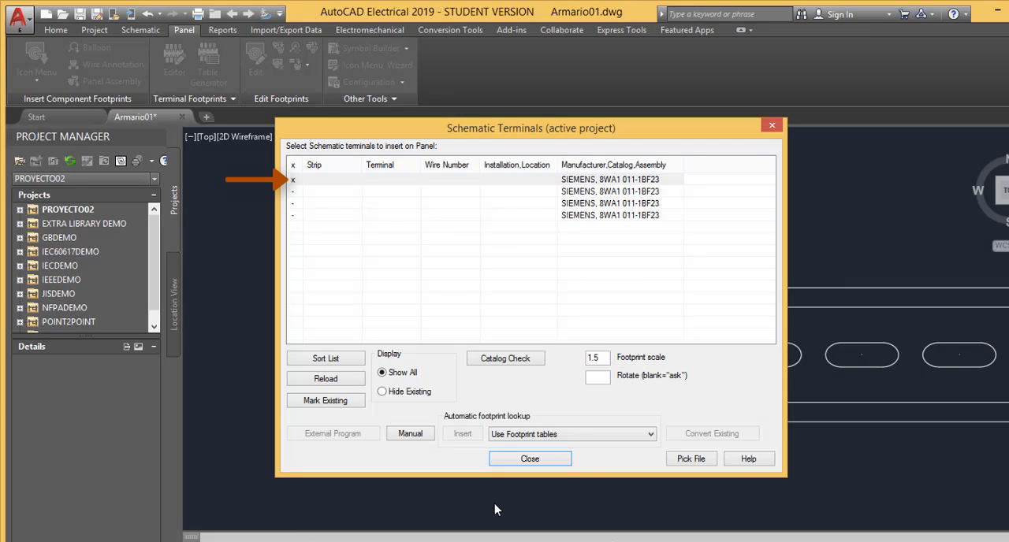
Hide the already inserted terminals in the schematic list and select all three remaining SIEMENS 8WA1 011-1BF23 entries
left_click(383, 394)
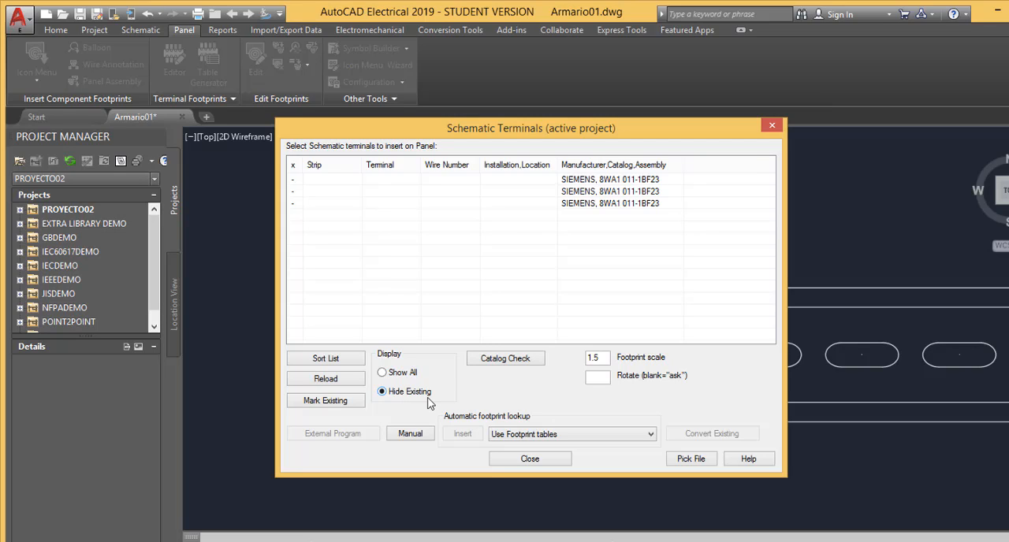
left_click(544, 182)
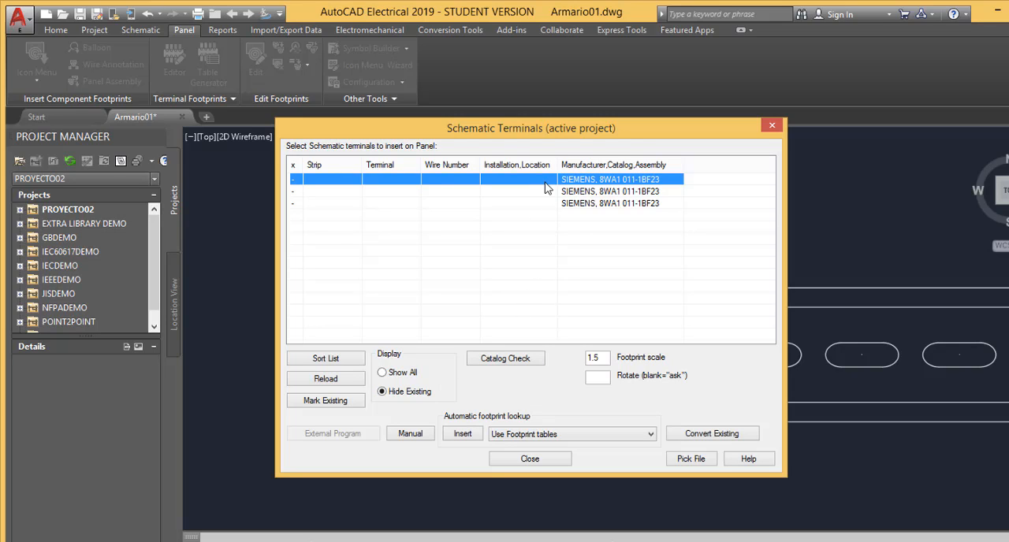
left_click(547, 192, "ctrl")
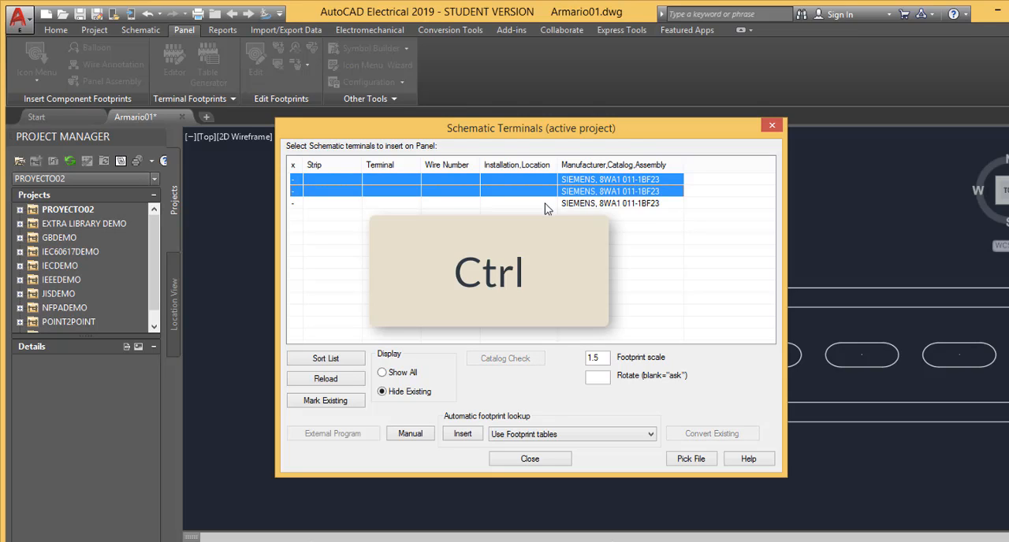
left_click(547, 204, "ctrl")
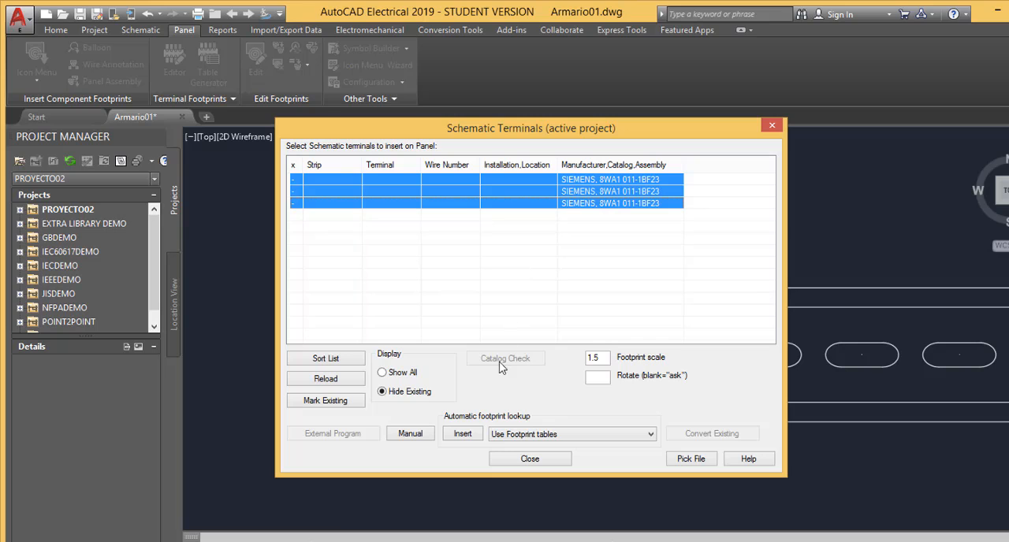
Start inserting the selected terminals from the footprint tables with uniform spacing and an X-distance of 1
left_click(465, 436)
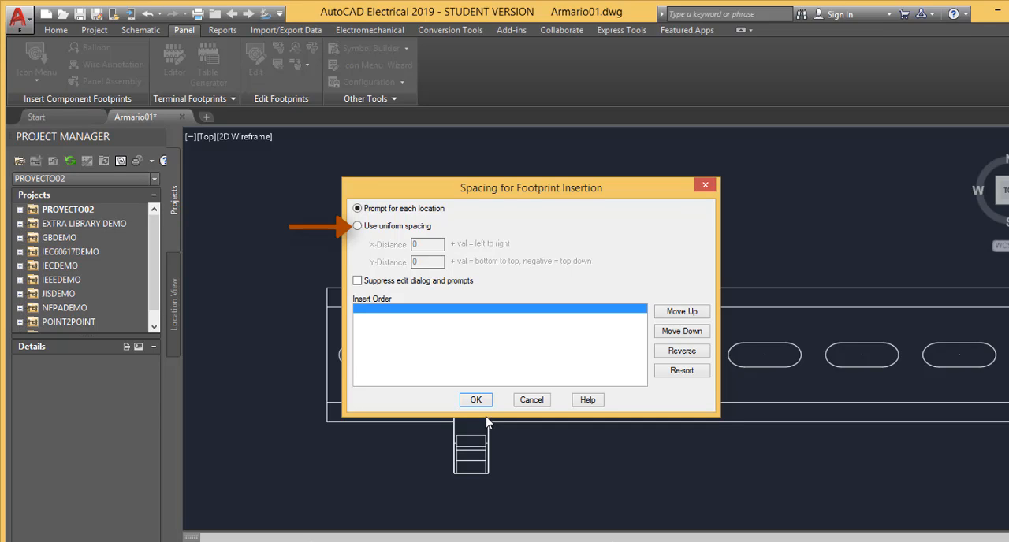
left_click(358, 227)
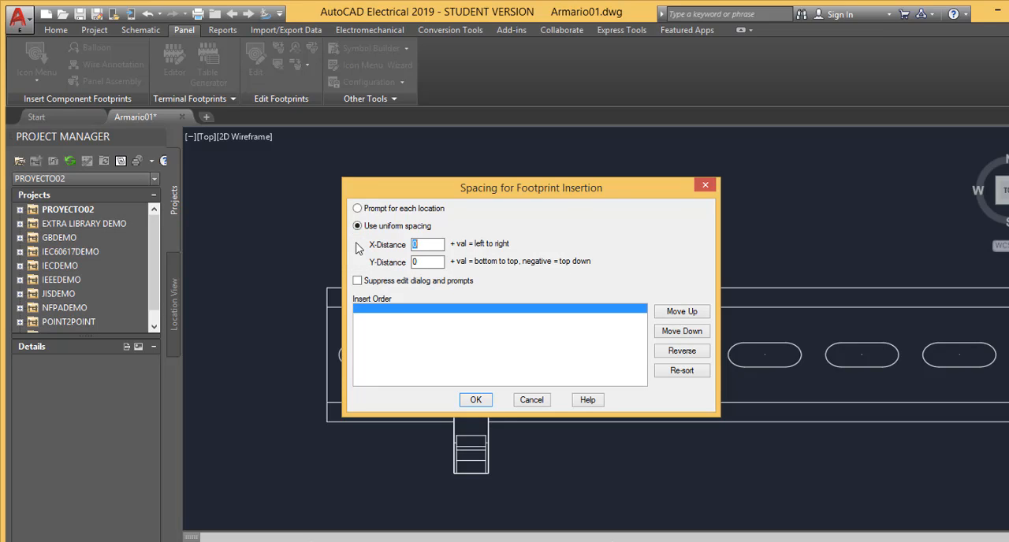
type("1")
left_click(476, 401)
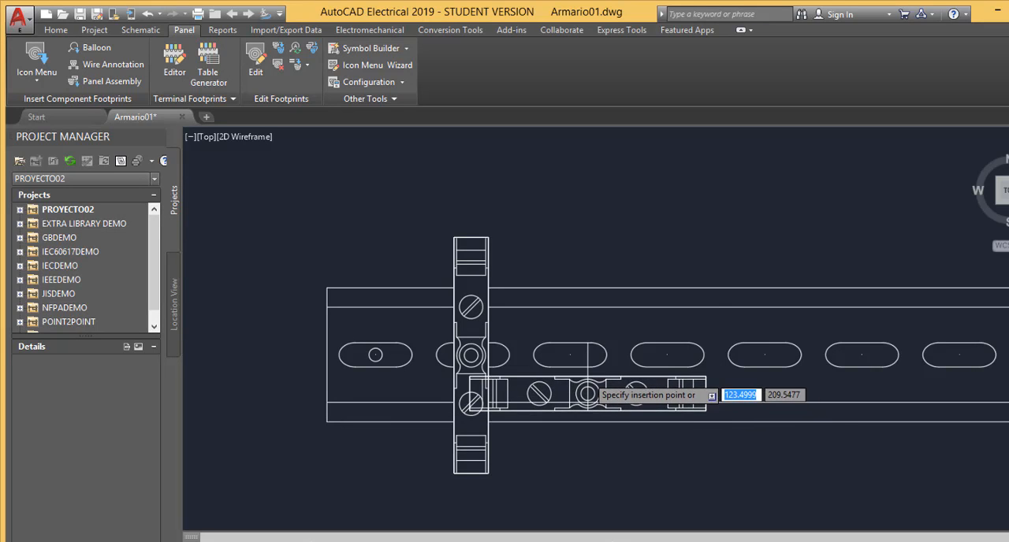
Place the second terminal centred on the rail's third slot from the left, rotated 270°, and accept its data unchanged
scroll(583, 387, "up", 2)
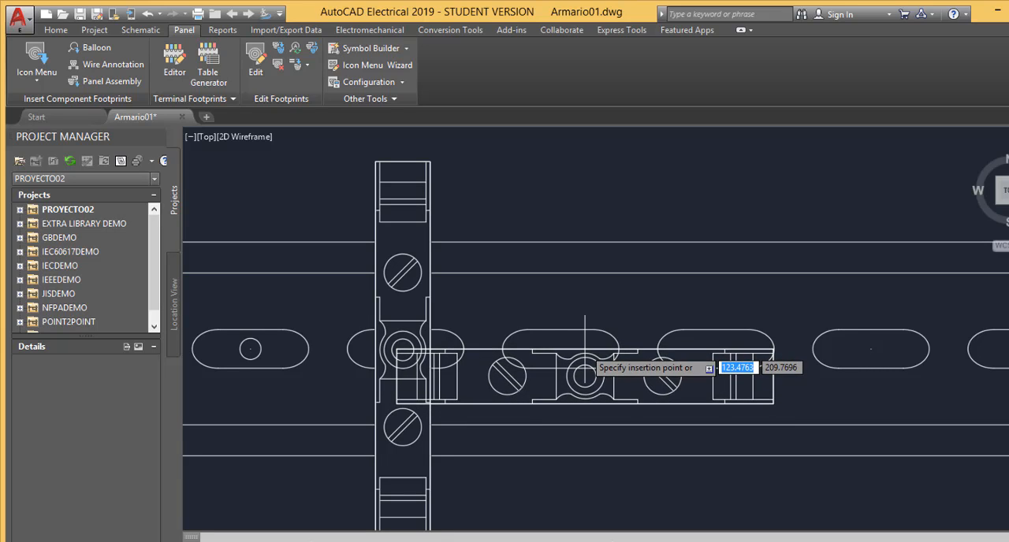
left_click(584, 349)
scroll(587, 389, "down", 2)
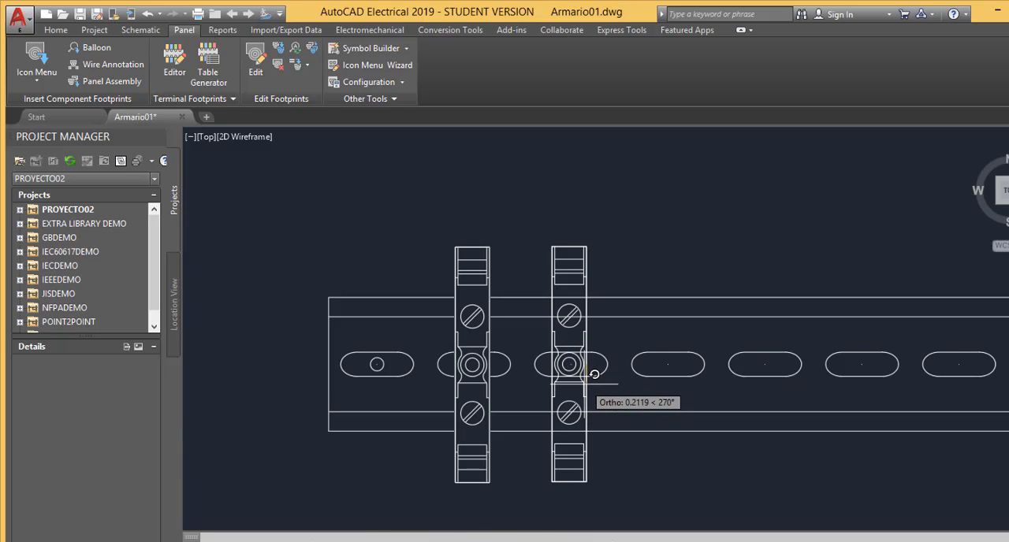
left_click(587, 512)
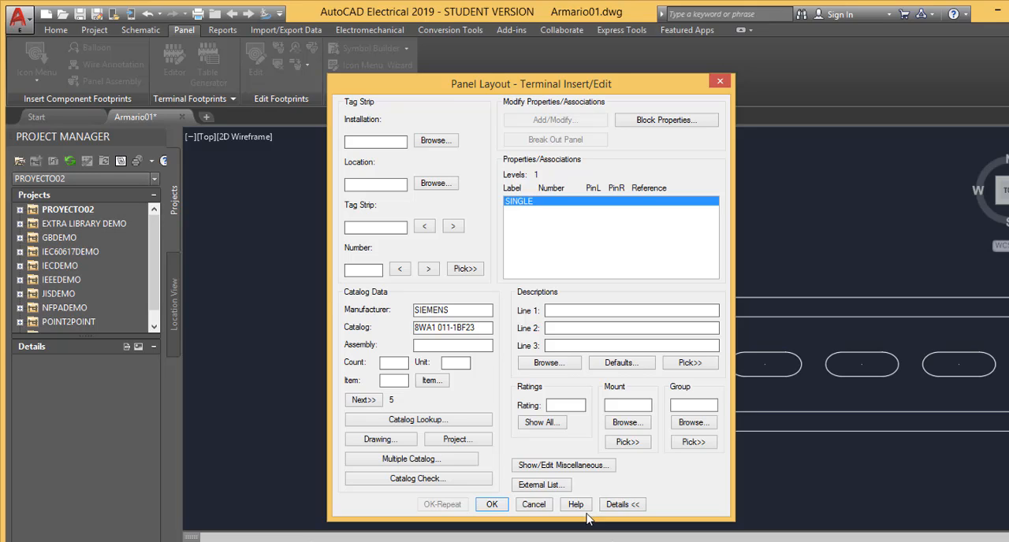
left_click(492, 504)
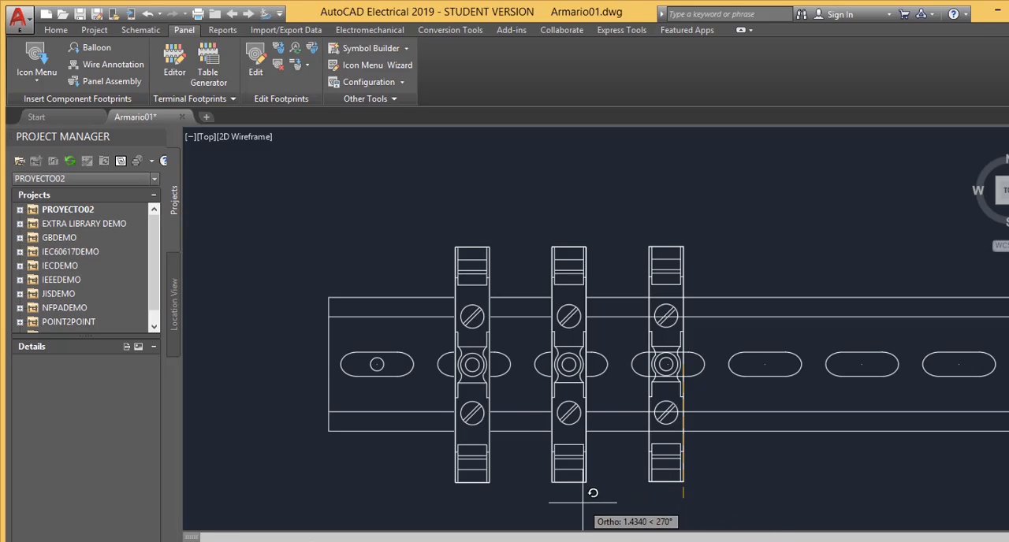
Rotate the third and fourth terminals 270° at their evenly spaced rail positions and accept the data of each unchanged
left_click(687, 512)
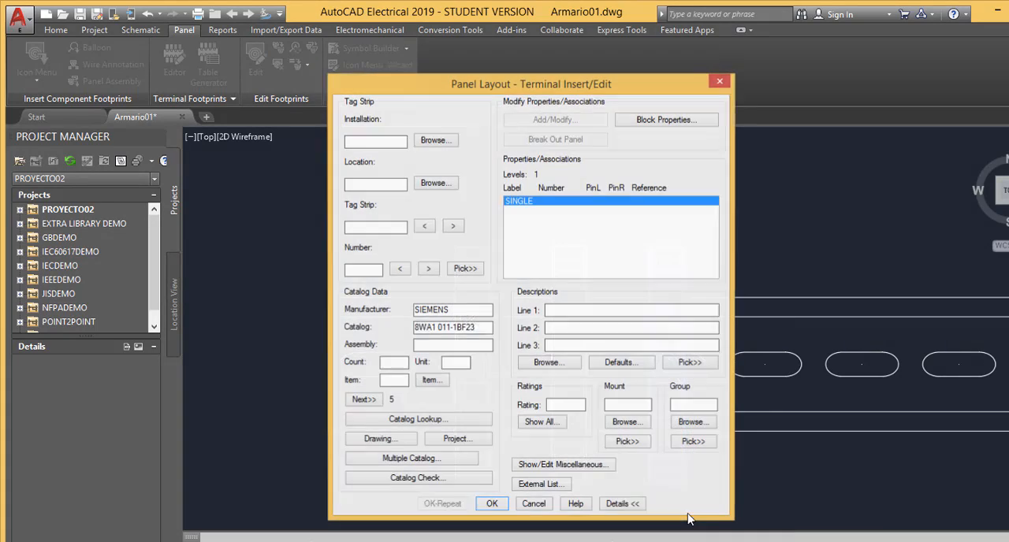
left_click(499, 509)
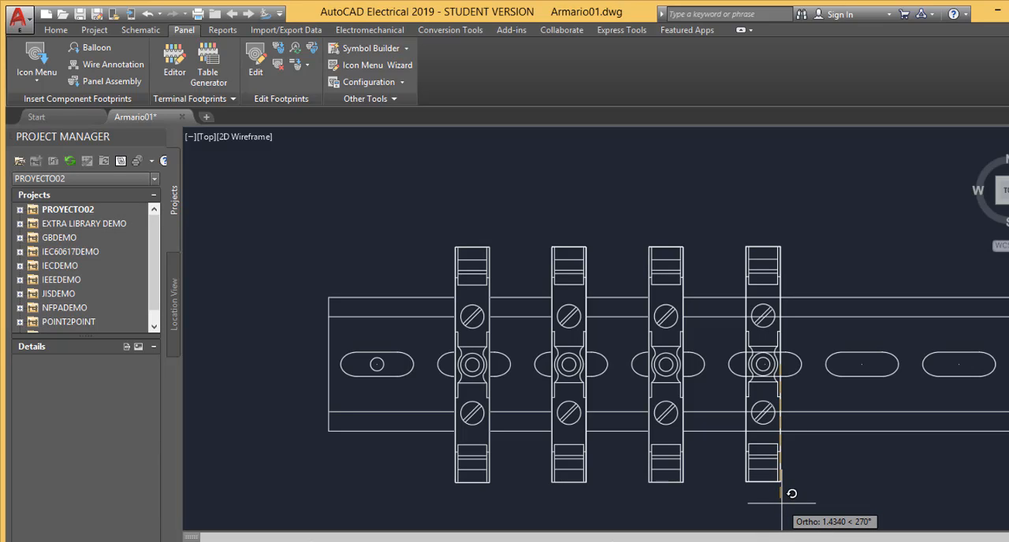
left_click(782, 502)
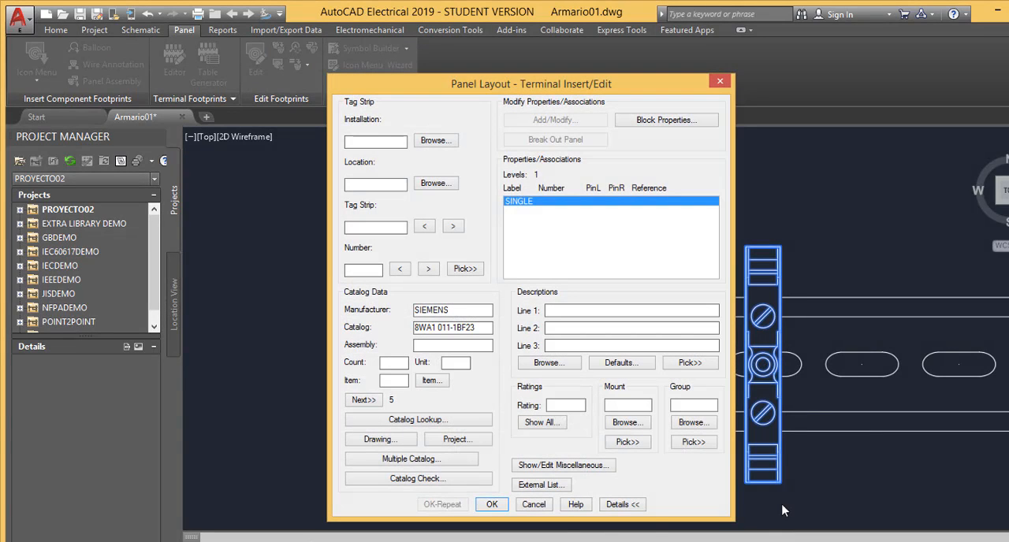
left_click(491, 505)
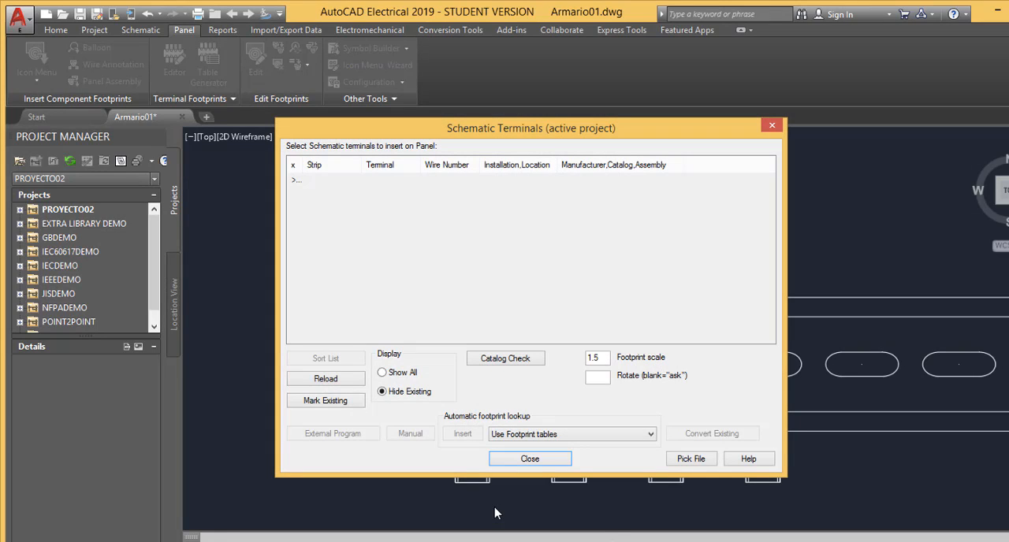
Close the schematic terminals list and save the Armario01.dwg drawing
left_click(527, 459)
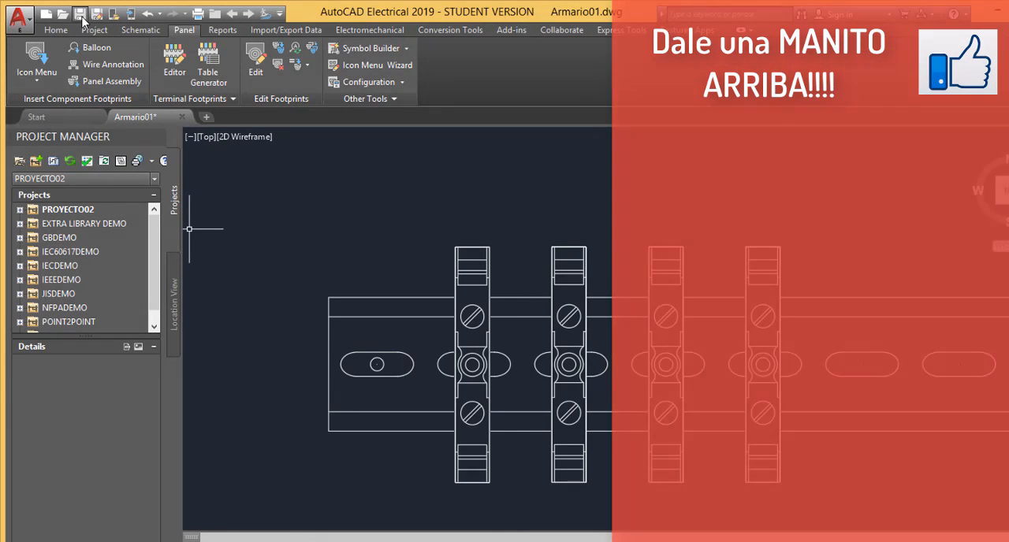
left_click(81, 15)
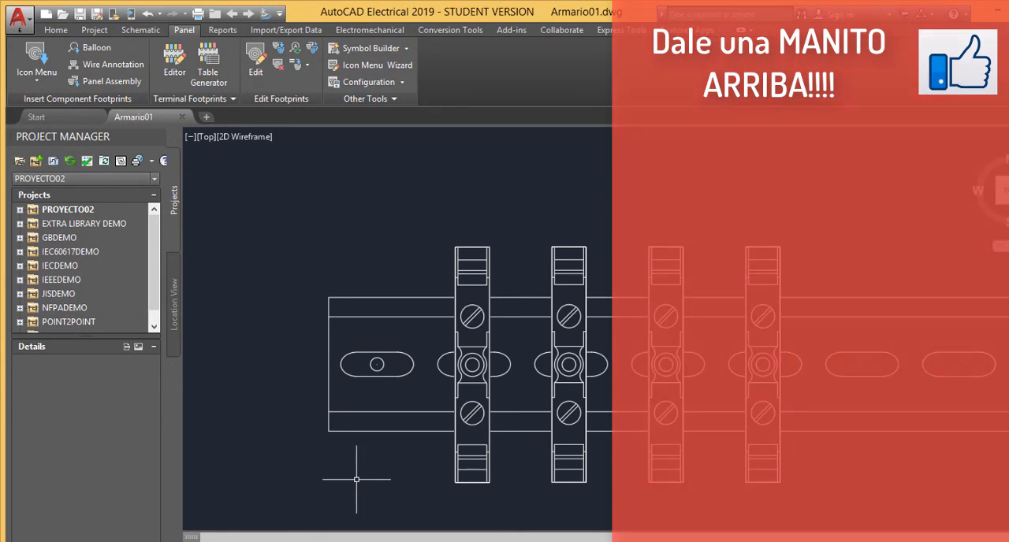